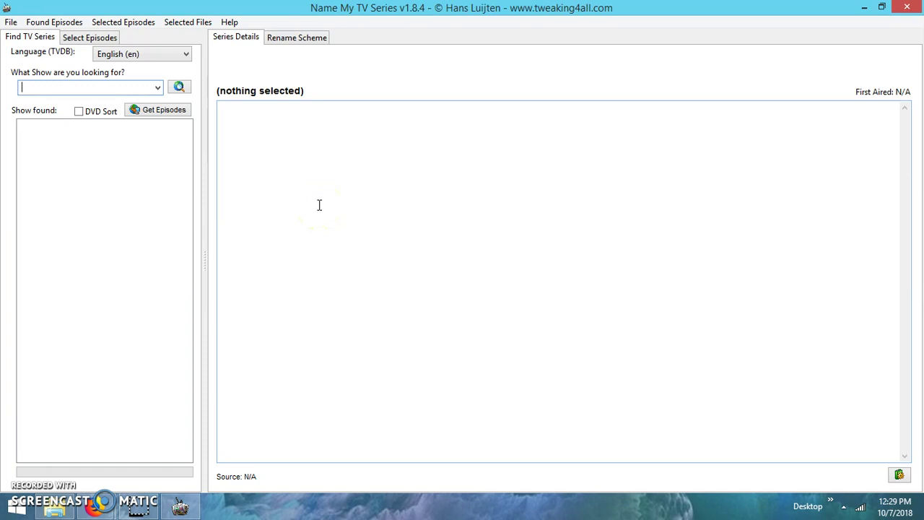
Step: Add all Teen Wolf video files from the Season 2 folder in TV Shows on Removable Disk (D:) to the rename scheme
left_click(294, 39)
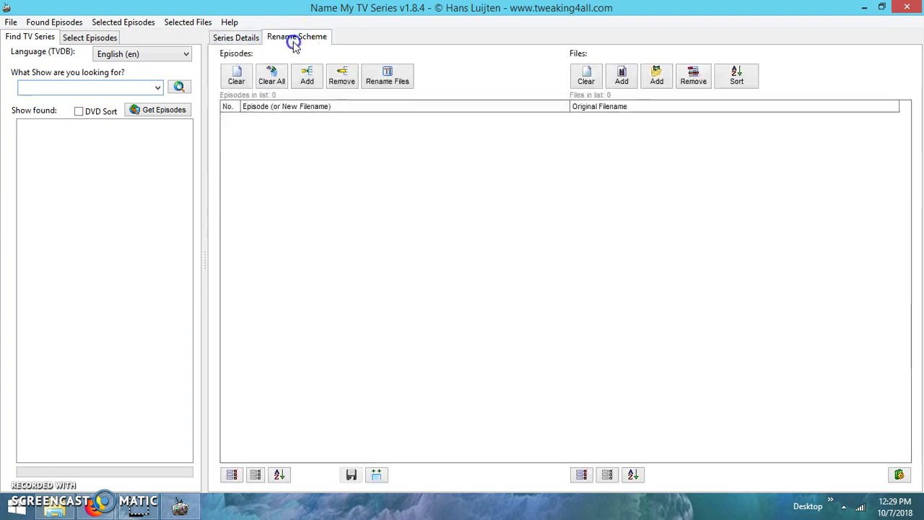
left_click(621, 75)
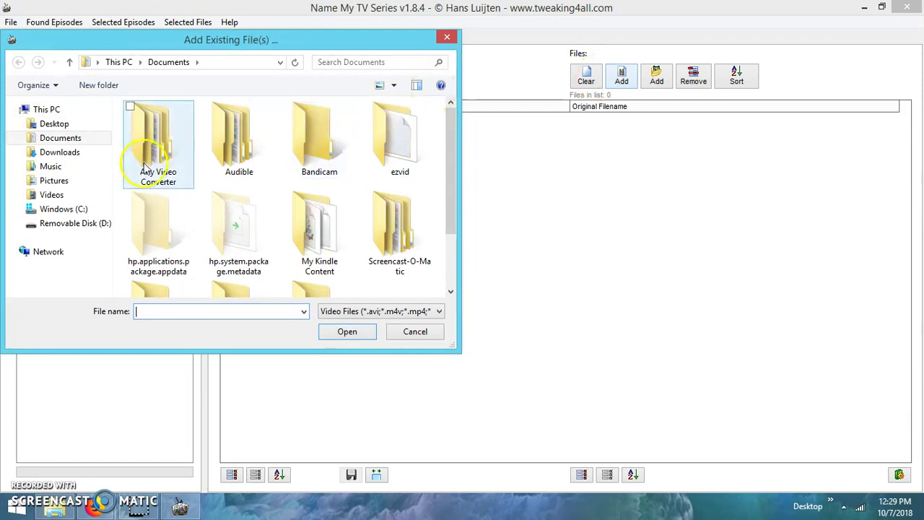
left_click(87, 226)
left_click(88, 226)
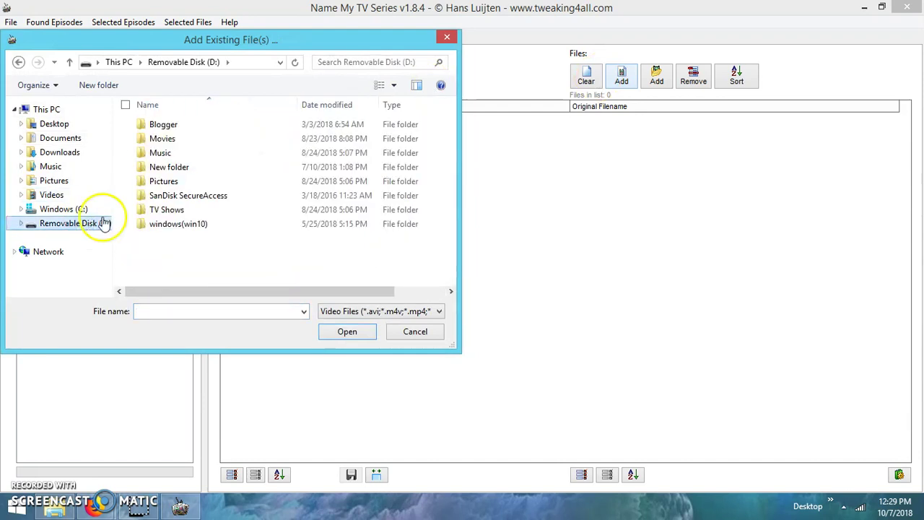
double_click(168, 210)
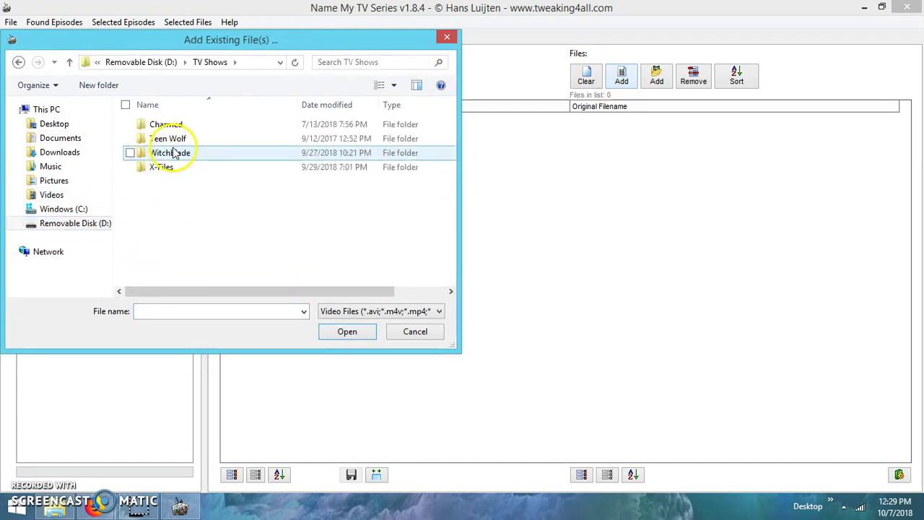
double_click(171, 139)
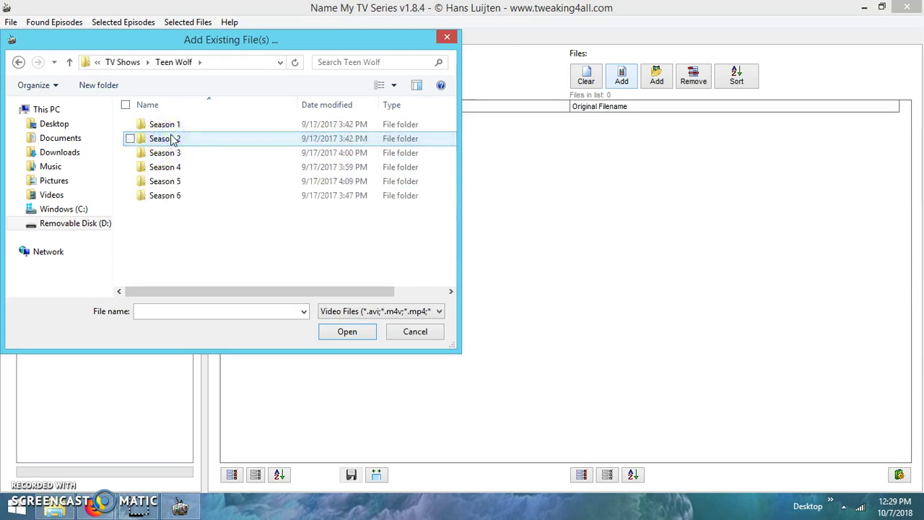
double_click(173, 139)
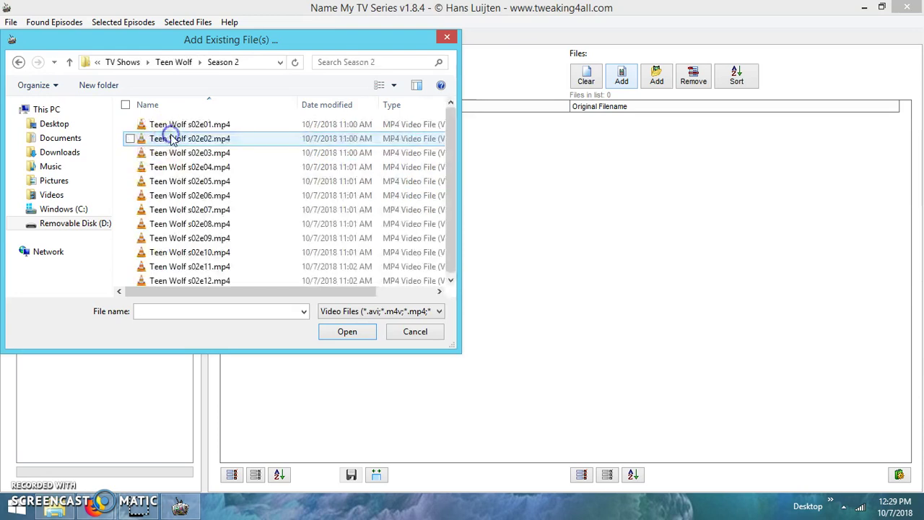
left_click(126, 104)
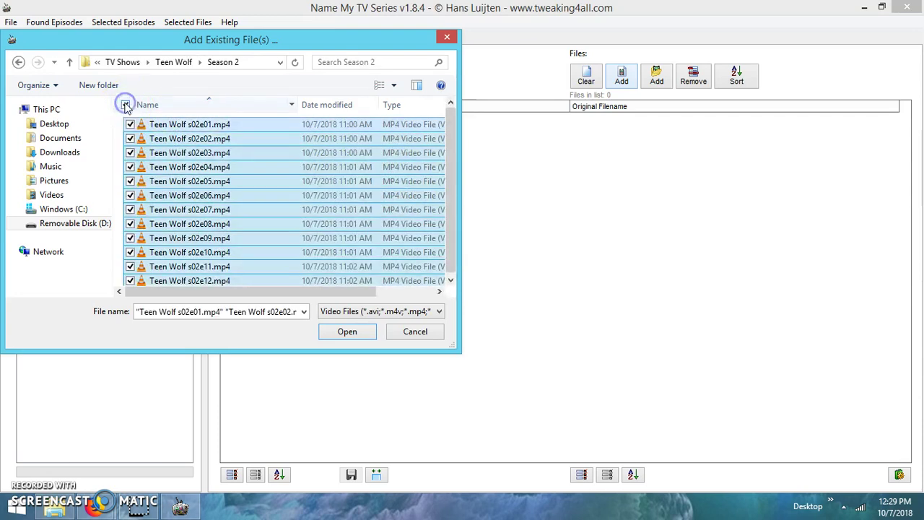
left_click(341, 331)
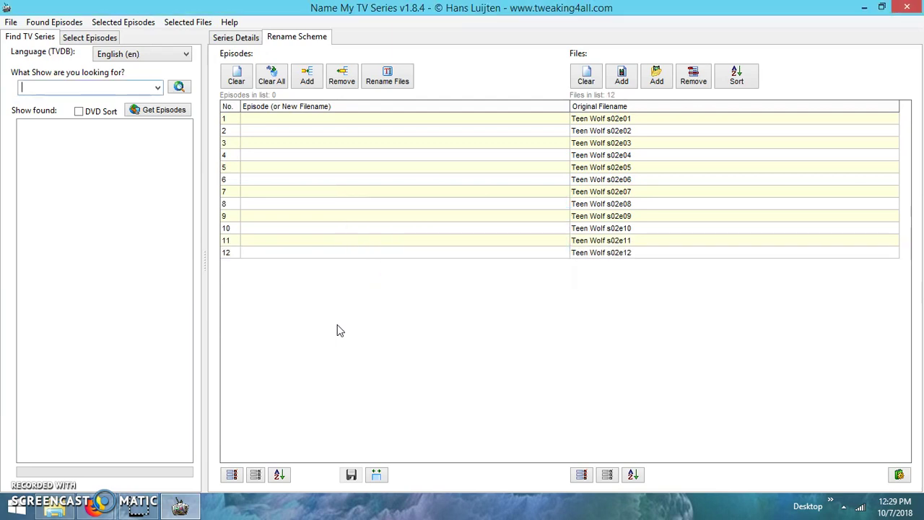
Step: Search for the show "teen wolf" and load the episode list of the Teen Wolf series, not the animated one
left_click(97, 88)
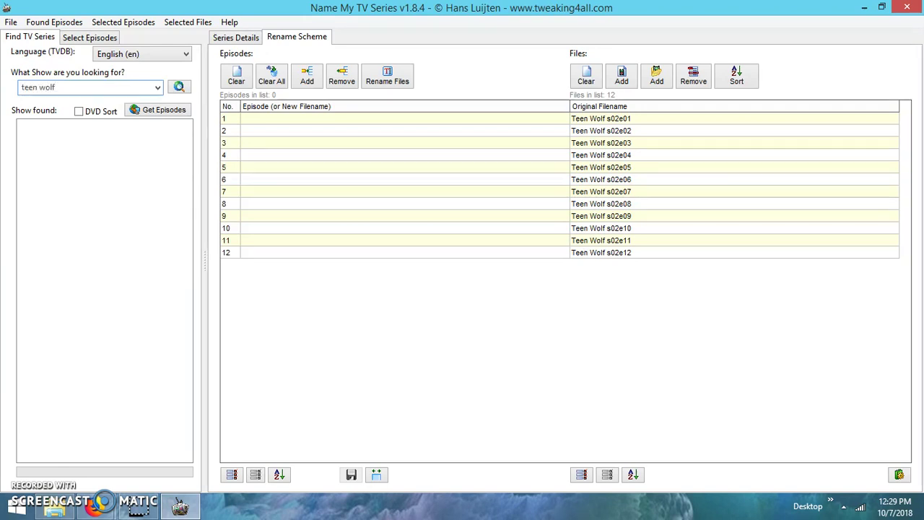
left_click(179, 88)
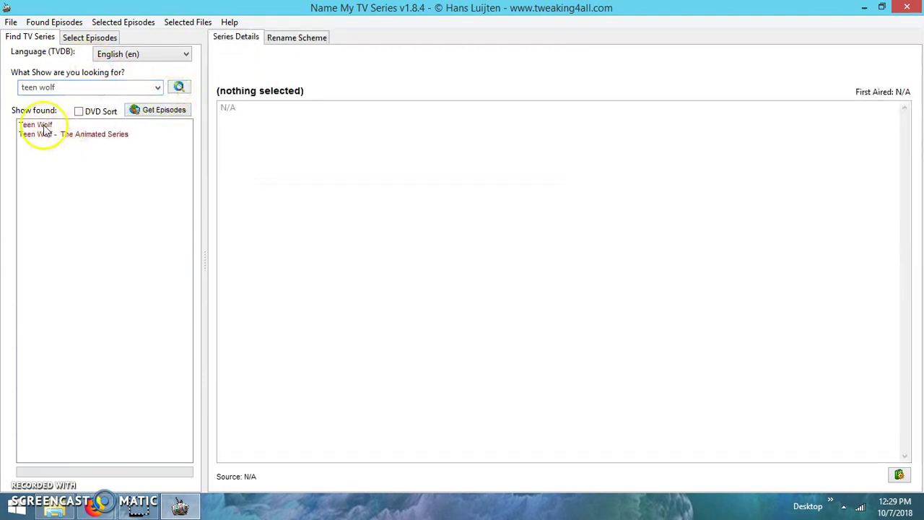
double_click(40, 125)
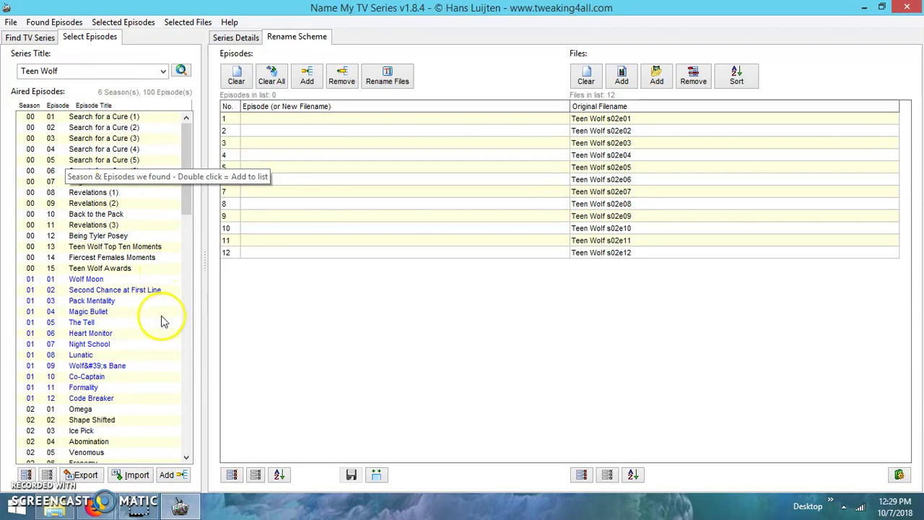
Step: Add season 2 episodes 01 to 12, from Omega through Master Plan, to the rename scheme in order
left_click(187, 457)
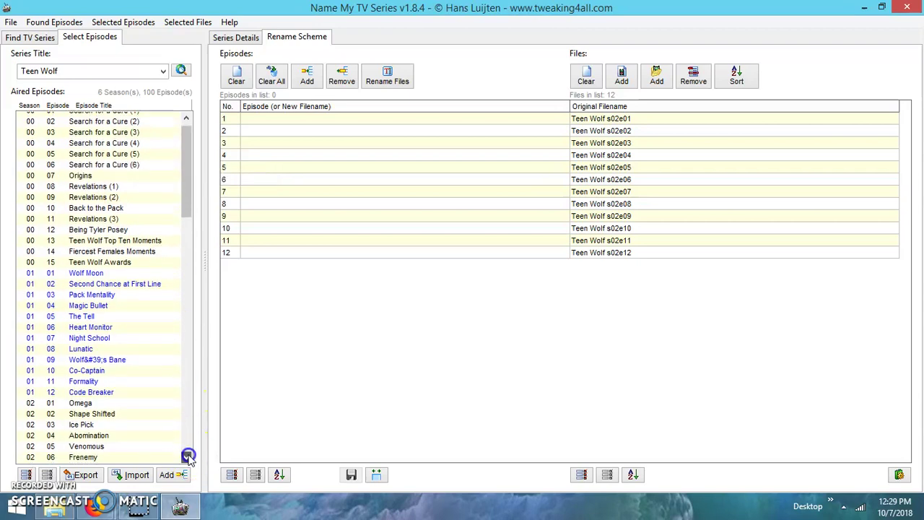
left_click(188, 457)
left_click(188, 457)
left_click(188, 457)
left_click(188, 457)
left_click(188, 457)
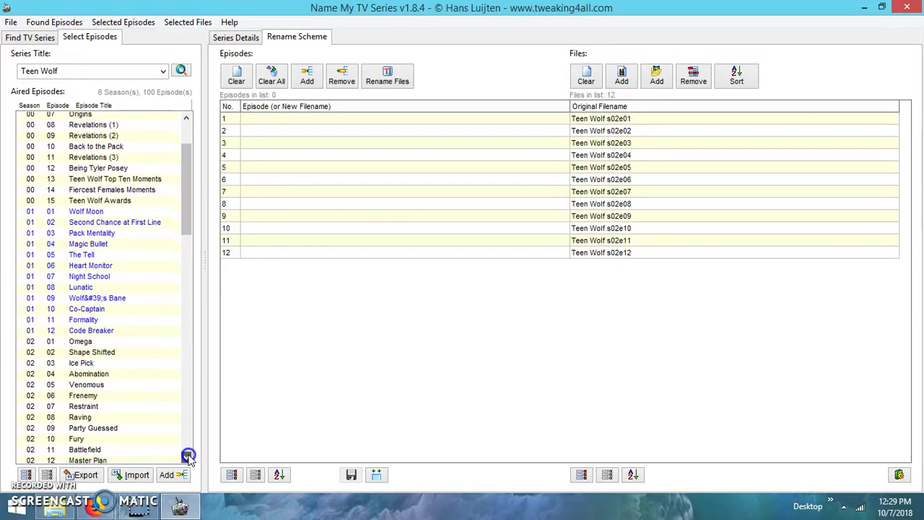
left_click(188, 457)
left_click(188, 457)
left_click(188, 458)
left_click(188, 457)
left_click(188, 457)
left_click(188, 458)
left_click(188, 458)
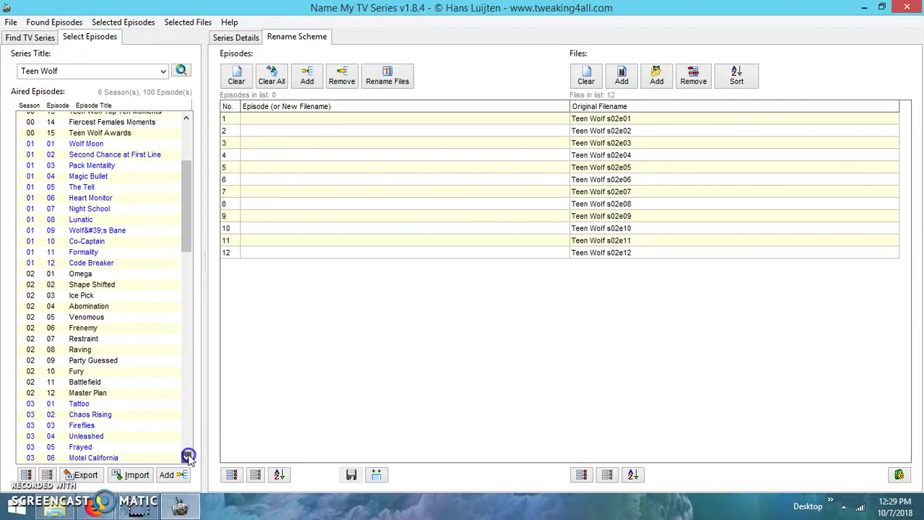
left_click(188, 457)
left_click(188, 457)
left_click(188, 457)
left_click(188, 457)
left_click(188, 457)
left_click(188, 458)
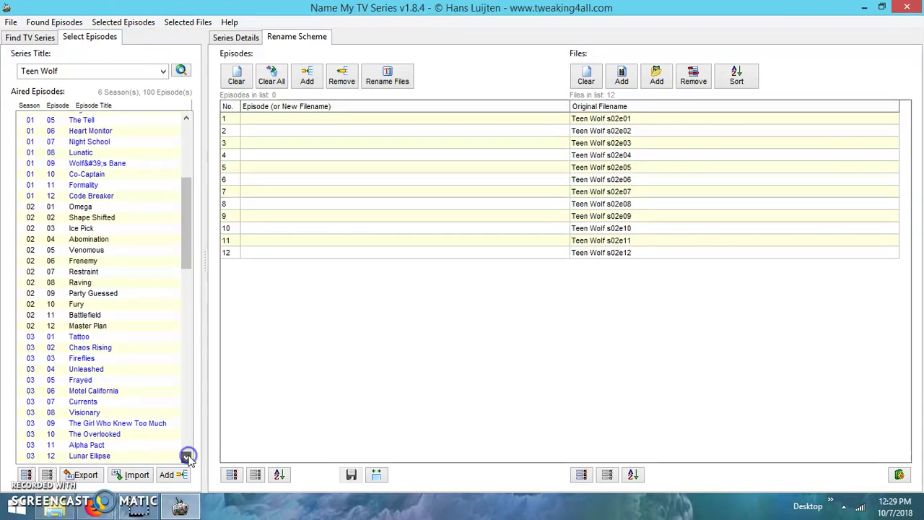
left_click(188, 457)
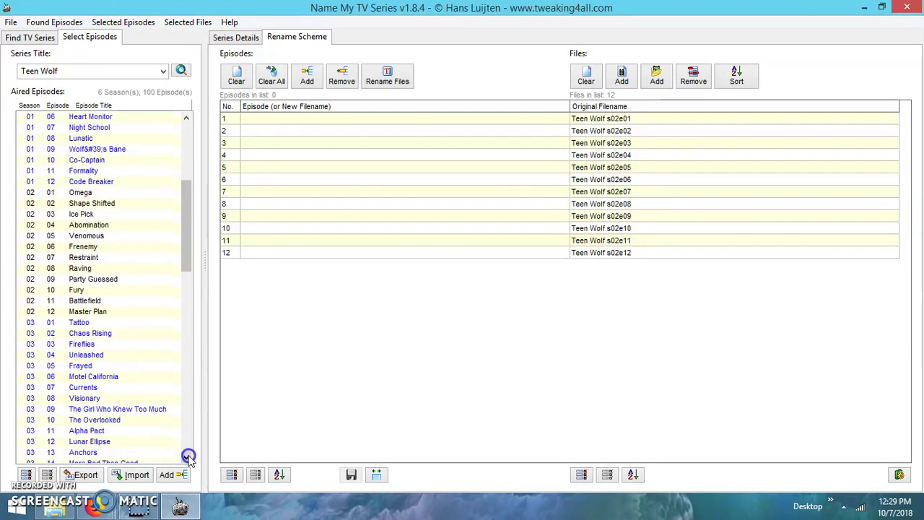
double_click(83, 194)
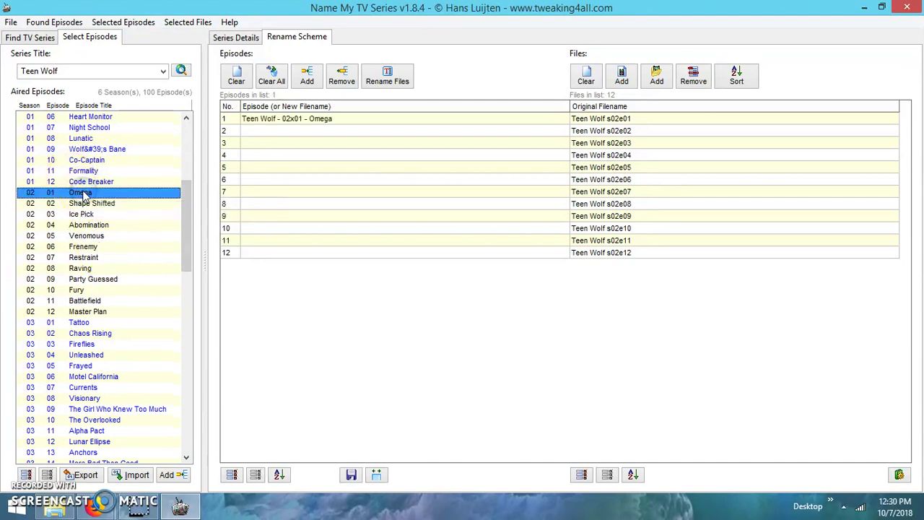
double_click(85, 205)
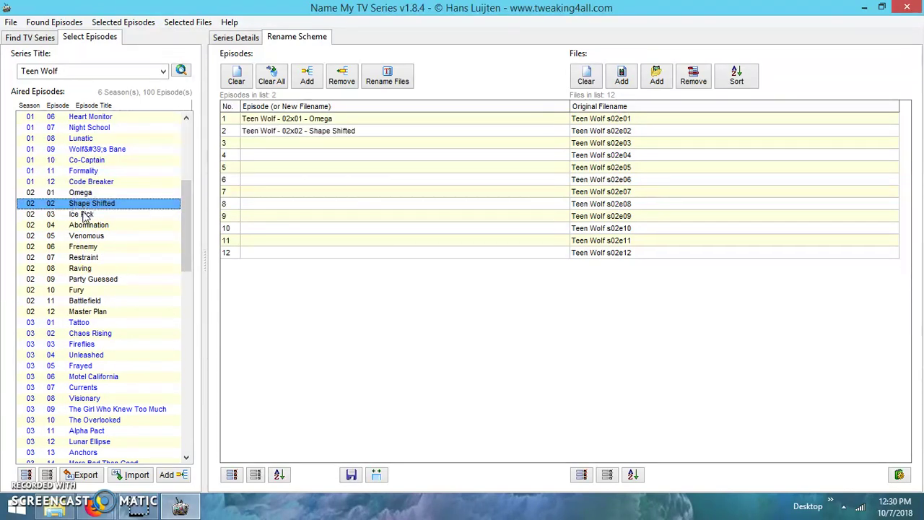
double_click(84, 215)
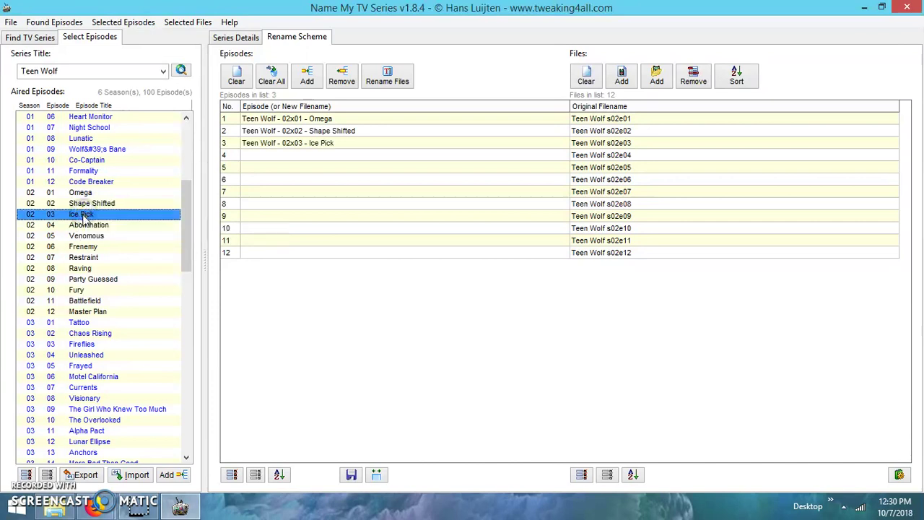
double_click(86, 226)
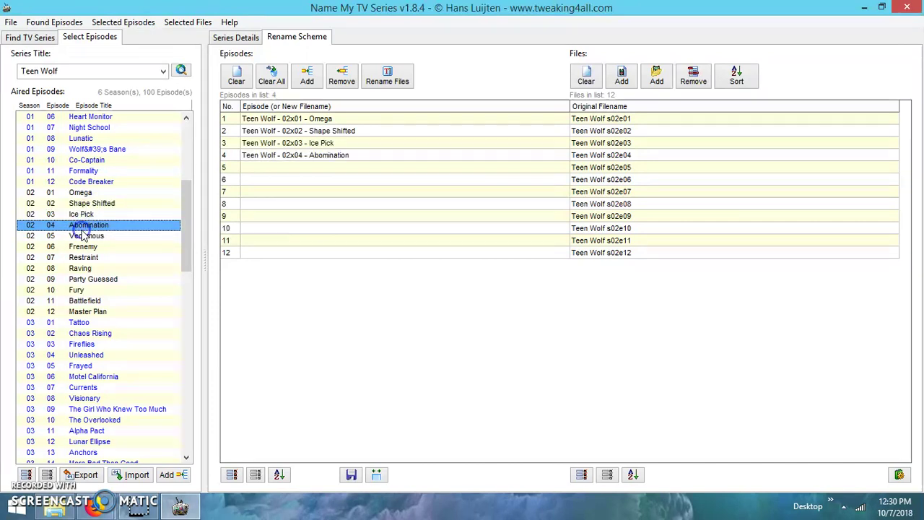
double_click(83, 237)
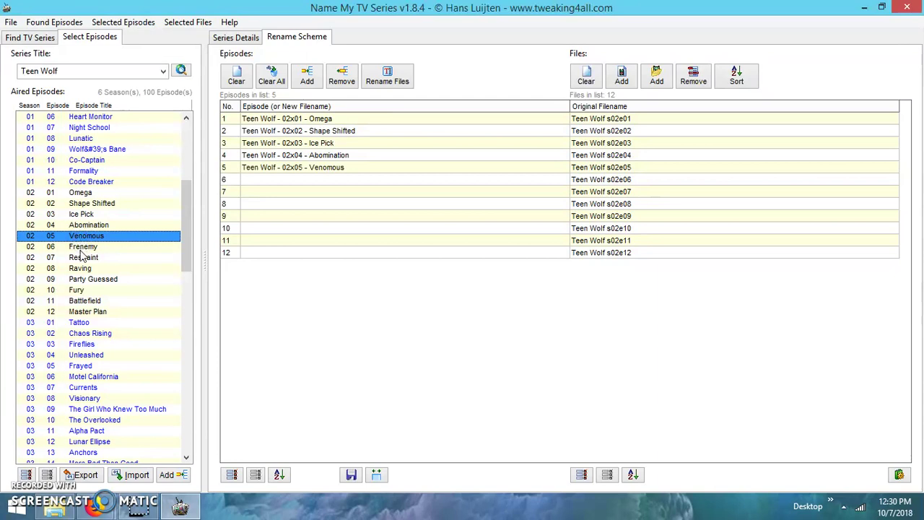
double_click(83, 248)
double_click(82, 258)
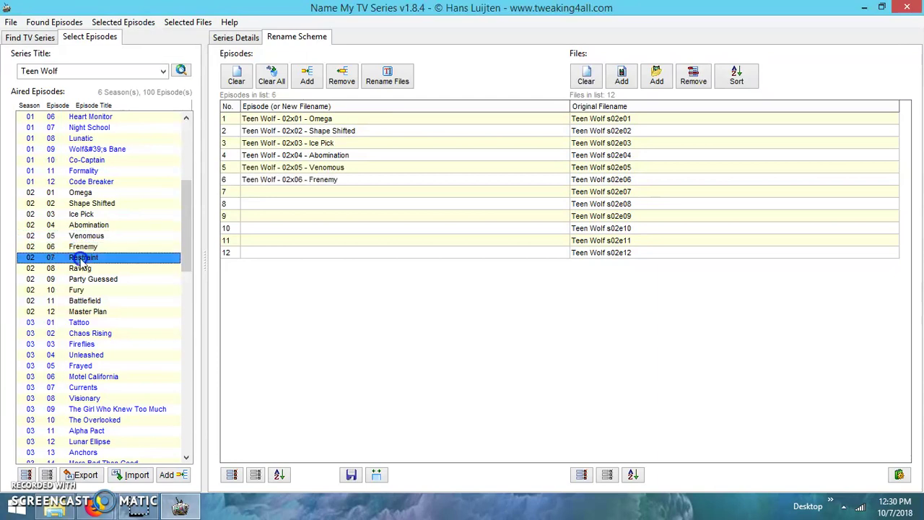
double_click(80, 269)
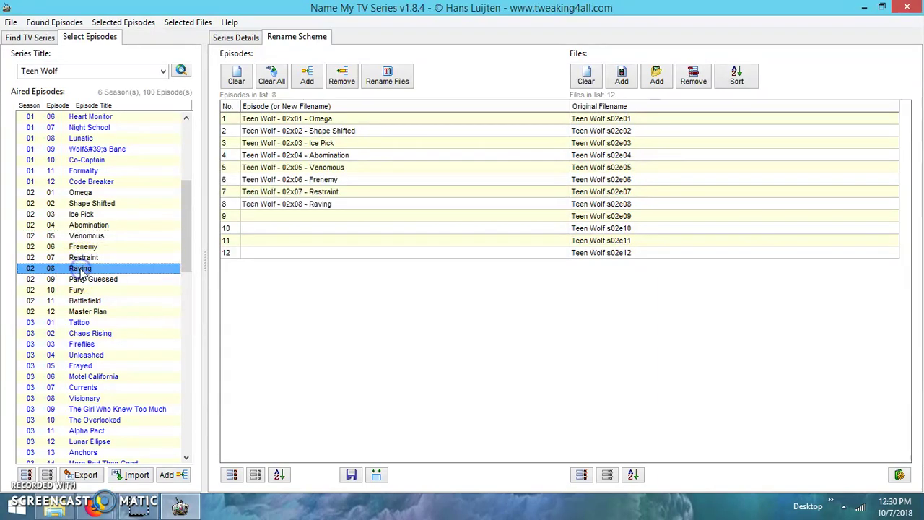
double_click(80, 280)
double_click(77, 289)
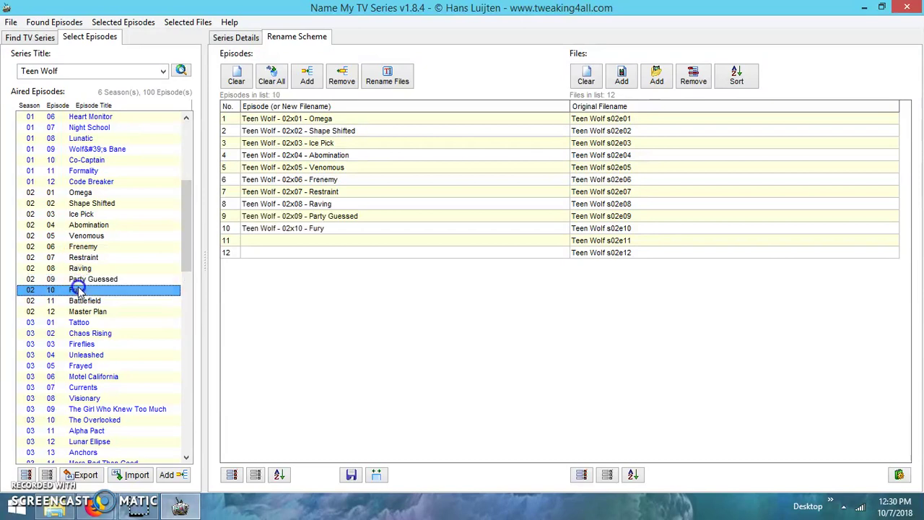
double_click(79, 302)
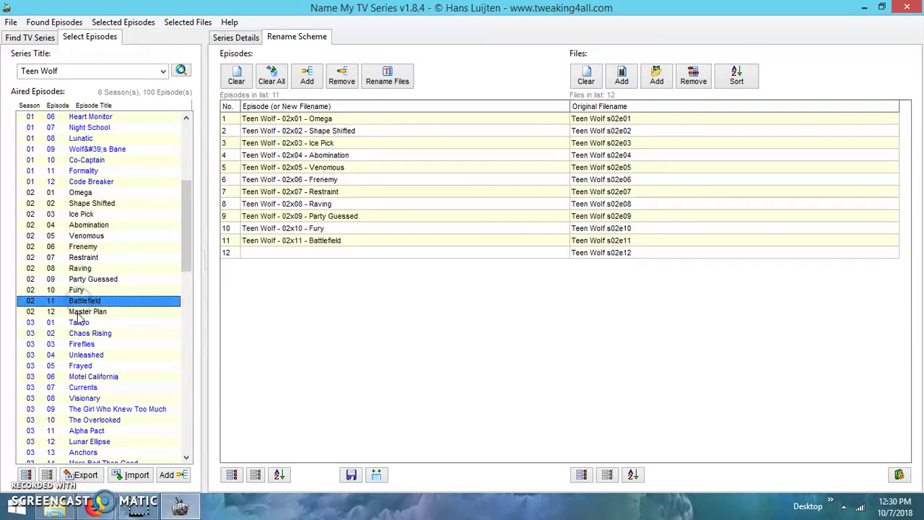
double_click(80, 312)
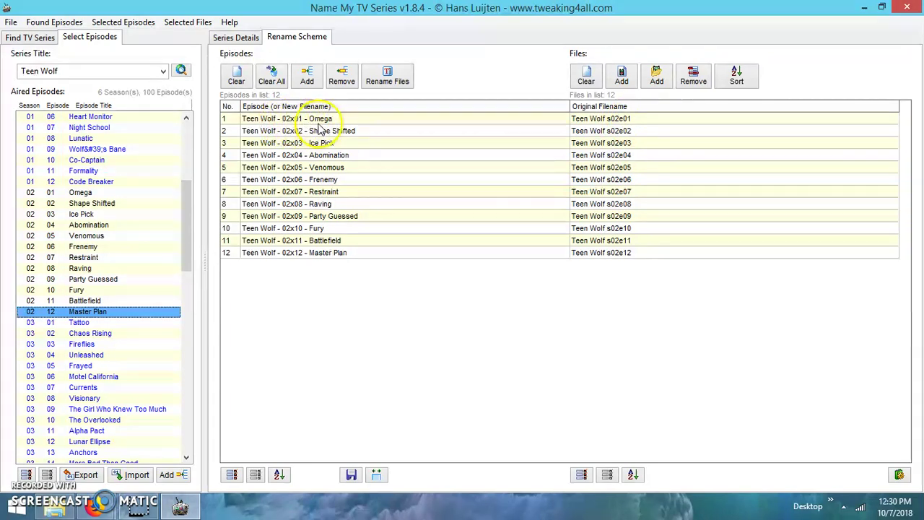
Step: Rename the listed Season 2 files to their matched episode names and dismiss the completion report
left_click(384, 76)
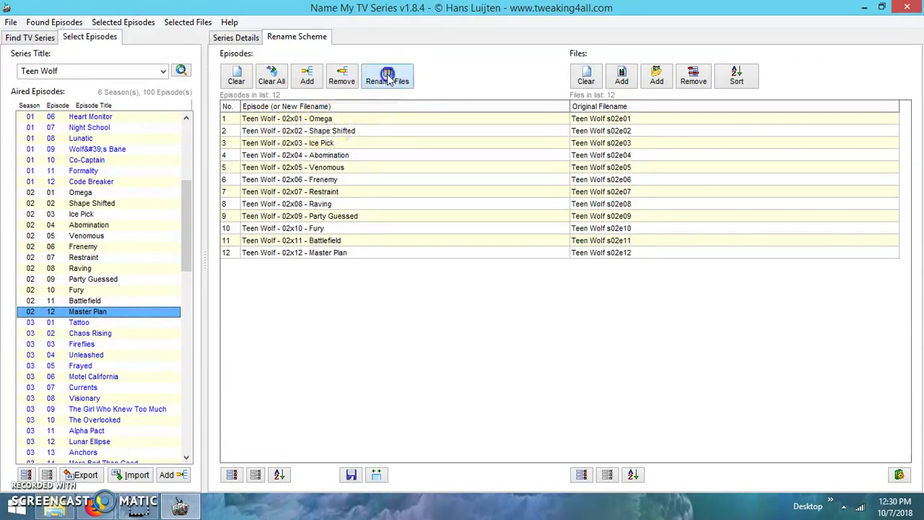
left_click(506, 263)
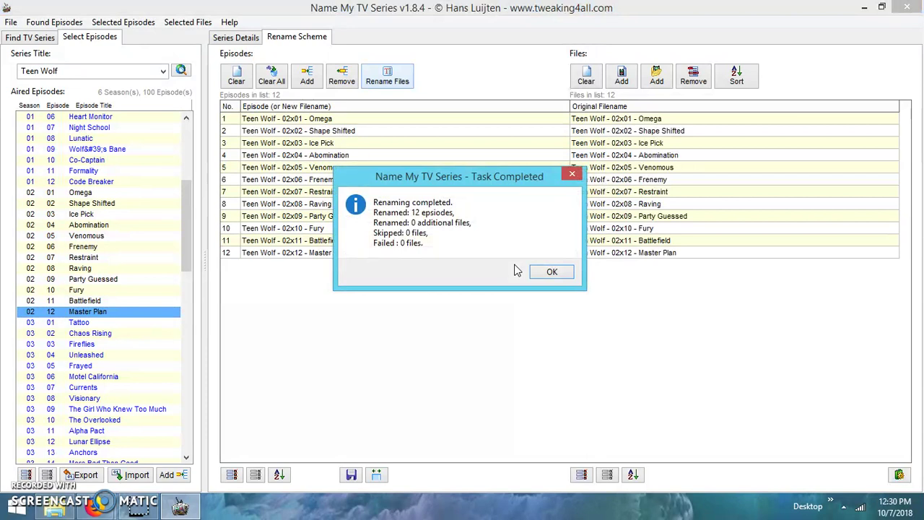
left_click(538, 272)
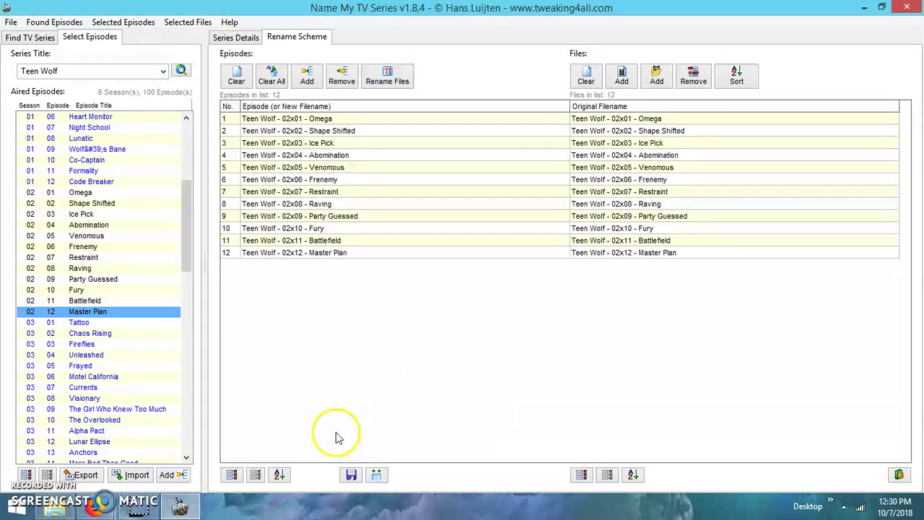
Step: Switch to the Season 2 folder in File Explorer, play the renamed Omega episode briefly and close the player
left_click(59, 509)
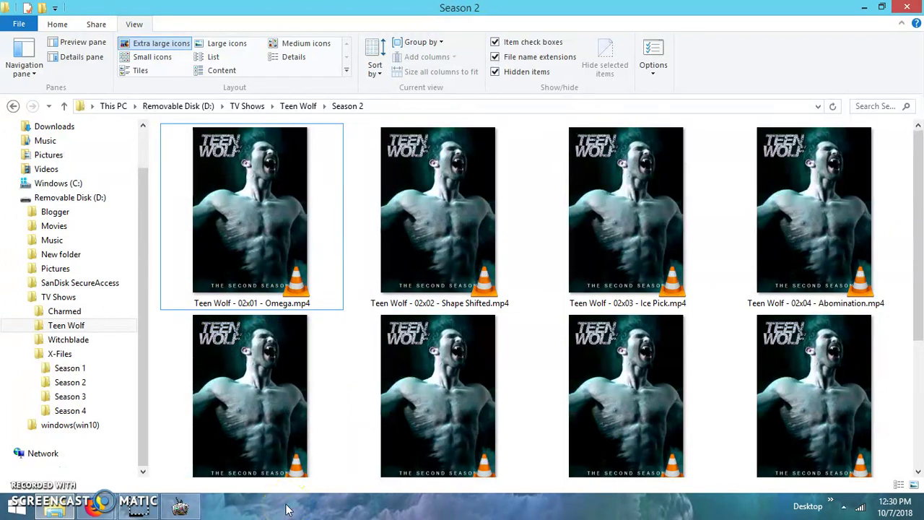
left_click(220, 229)
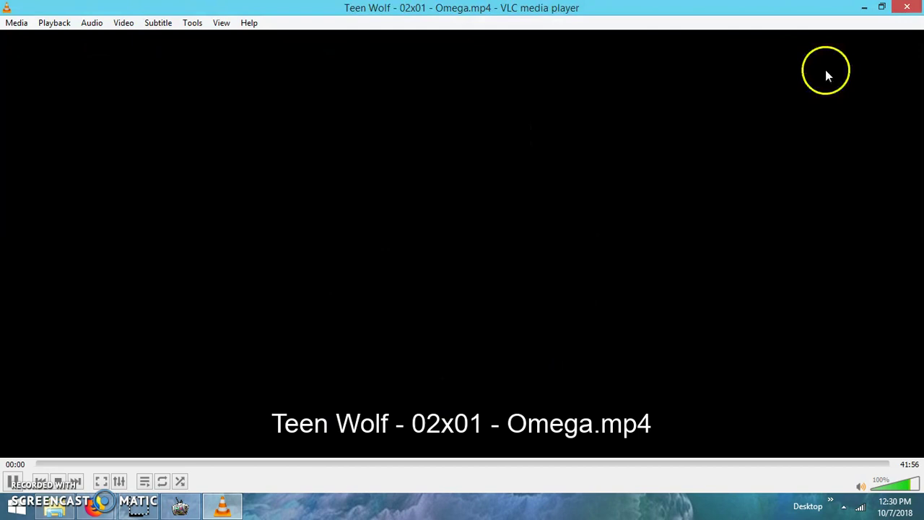
left_click(907, 8)
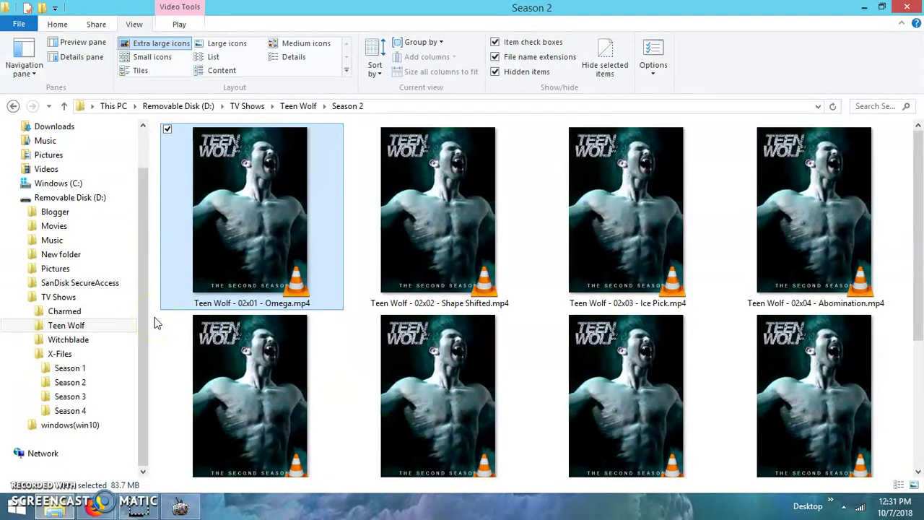
Step: Examine the renamed files' names and modified dates in List, Content and Details layouts, and switch back to Name My TV Series
left_click(220, 58)
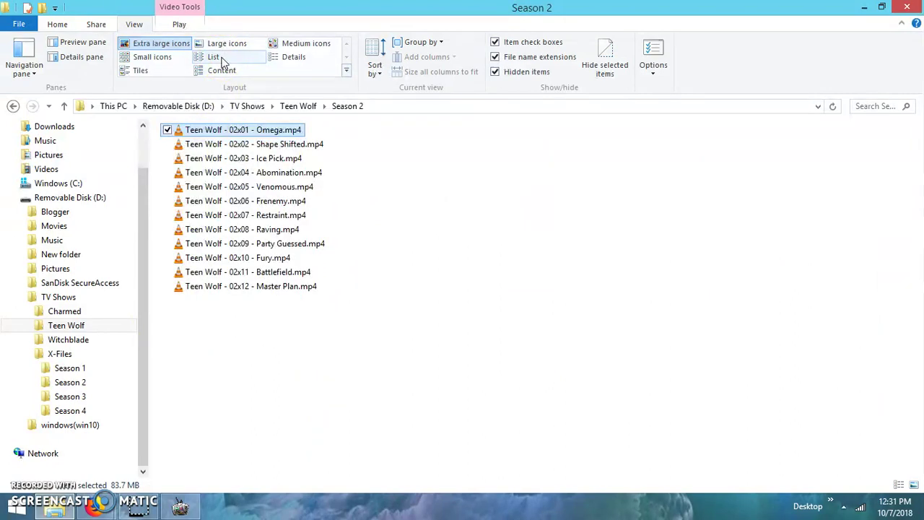
left_click(286, 44)
left_click(215, 57)
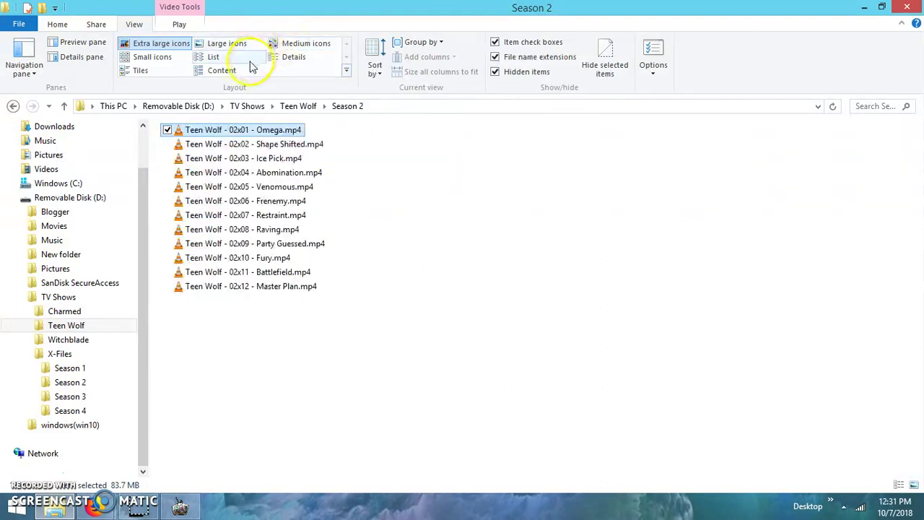
left_click(232, 70)
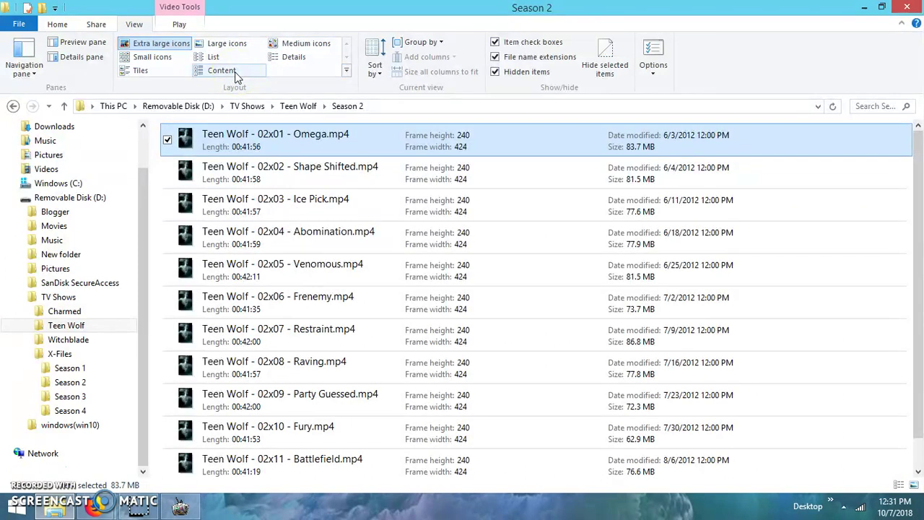
left_click(185, 142)
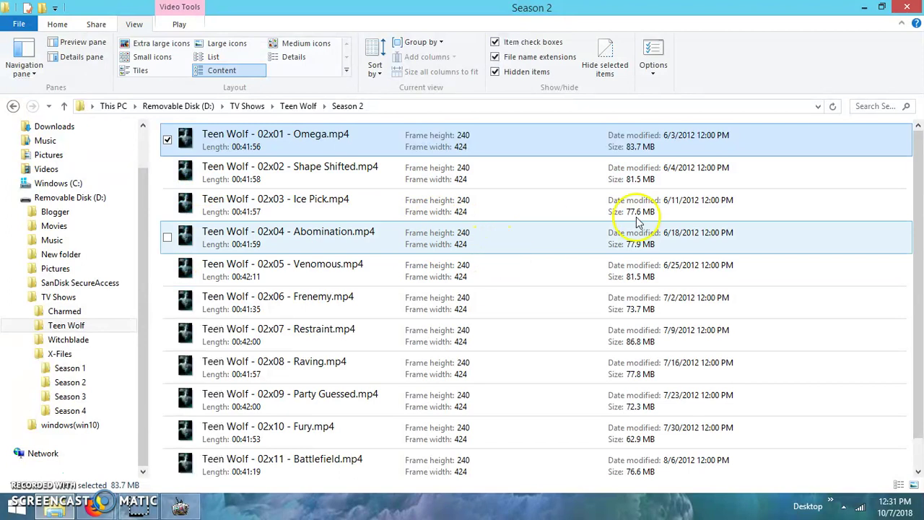
left_click(209, 57)
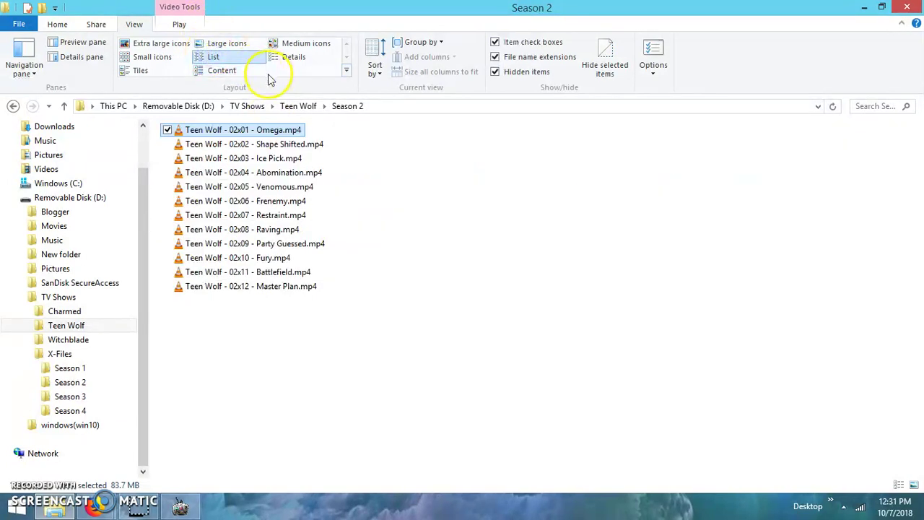
left_click(289, 62)
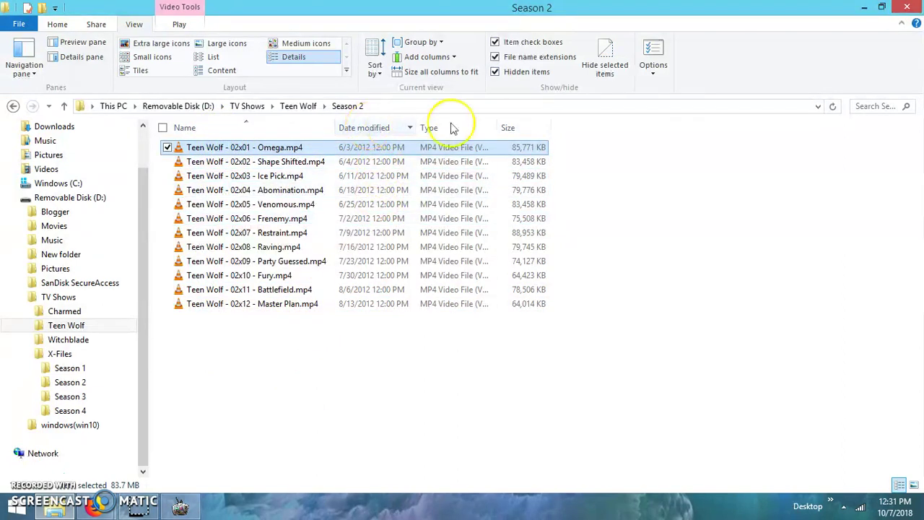
left_click(180, 507)
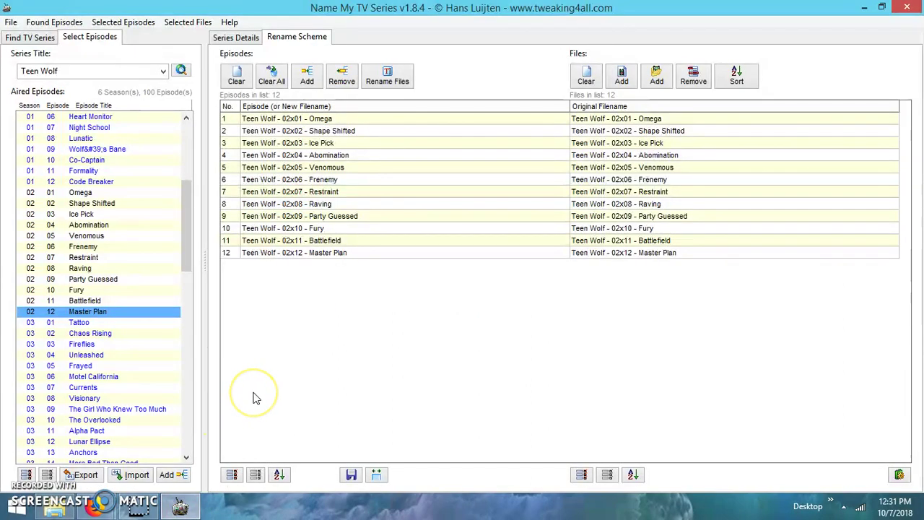